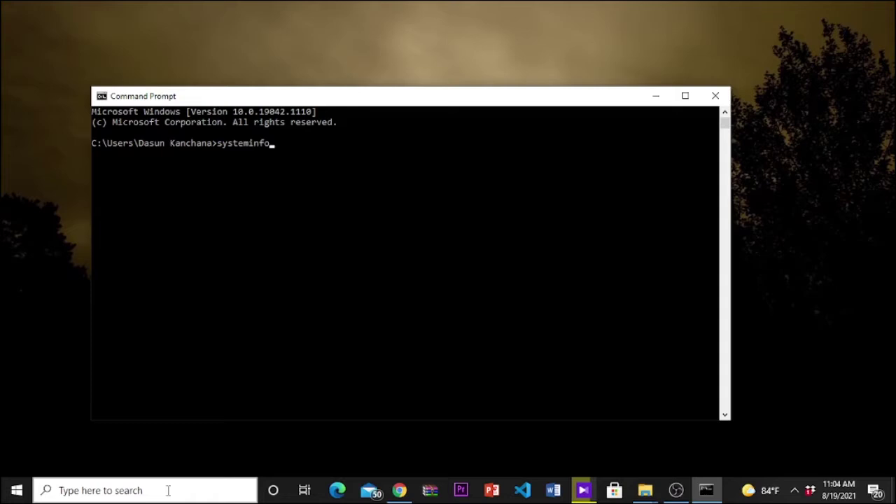
# Run the systeminfo command in a maximized window and view the report from its beginning
pyautogui.press('Return')
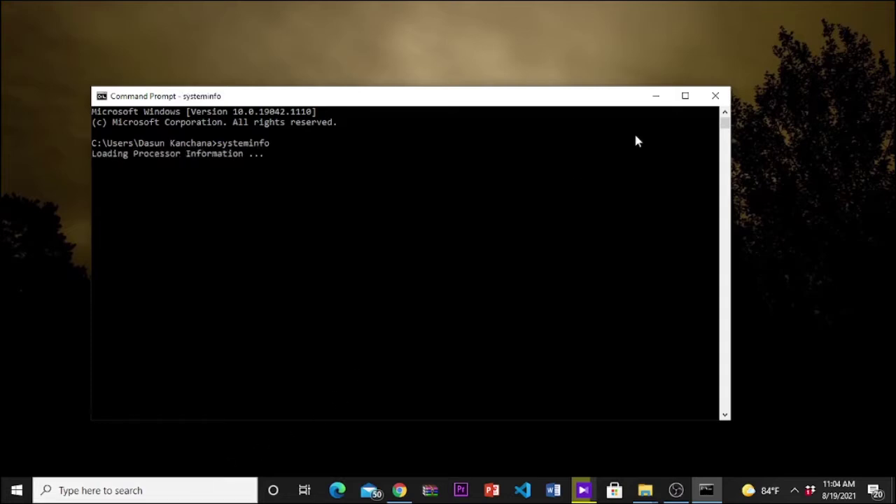
pyautogui.click(684, 95)
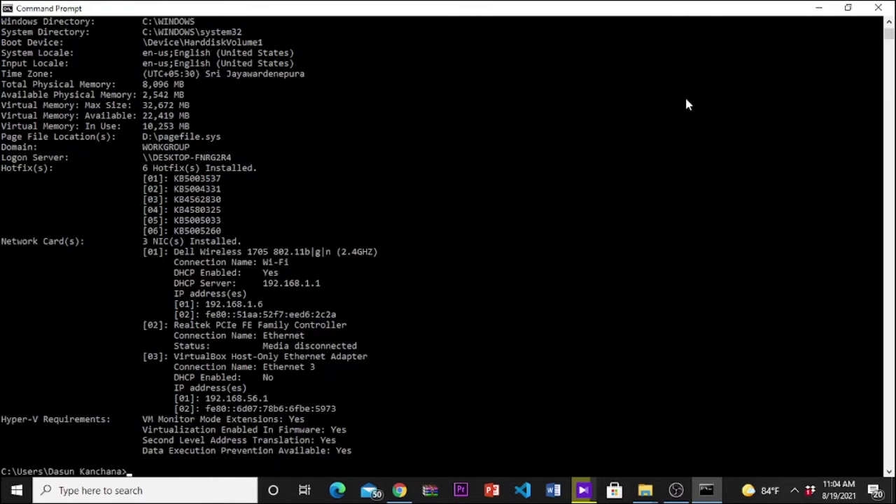
pyautogui.scroll(7, 578, 92)
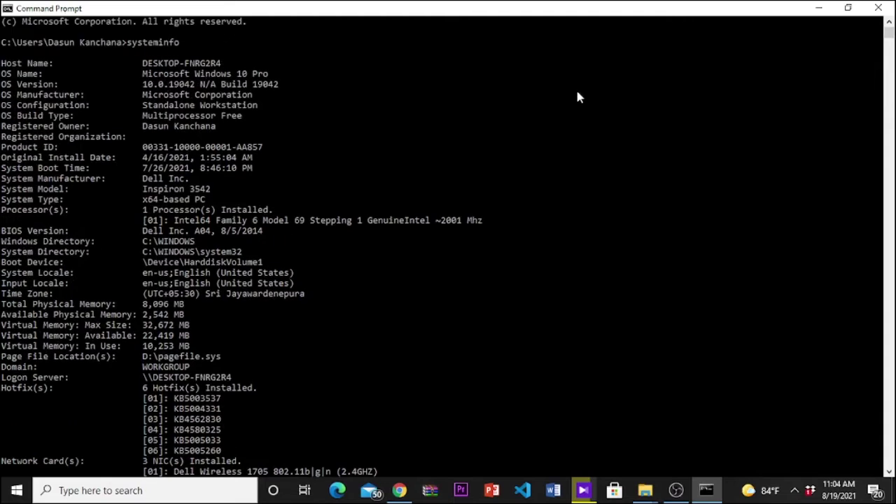
# Restore the command window to its smaller size and highlight the Total Physical Memory value in the report
pyautogui.click(849, 8)
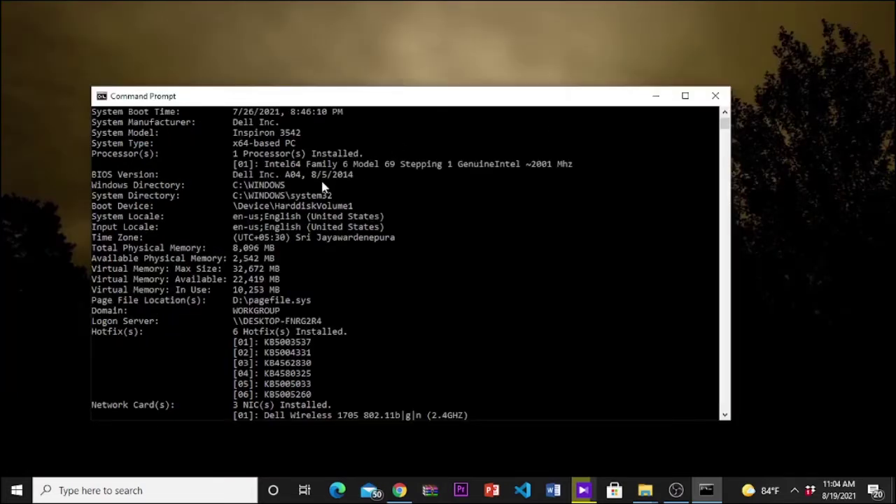
pyautogui.scroll(-1, 324, 185)
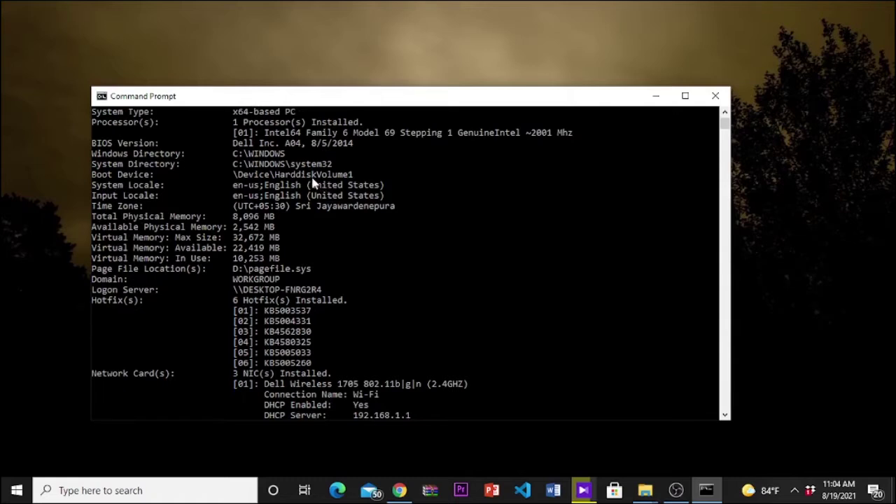
pyautogui.moveTo(279, 217); pyautogui.dragTo(233, 217)
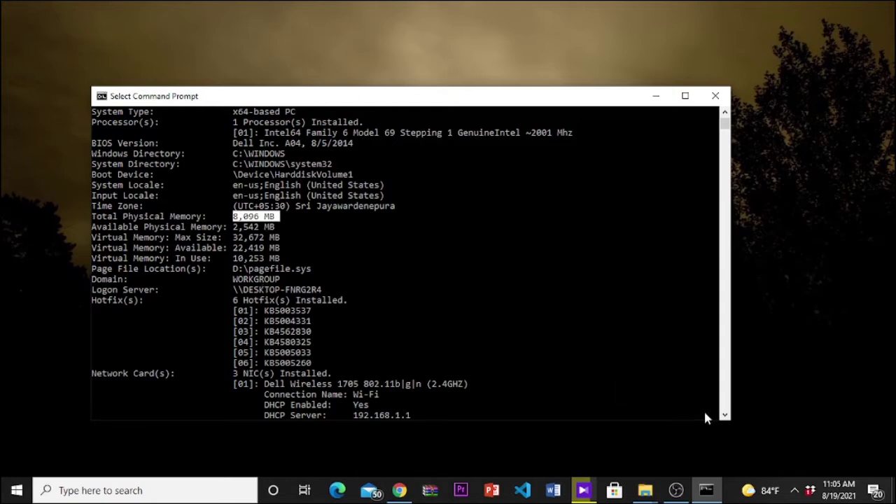
# Examine the rest of the systeminfo report, including hotfixes, network cards and Hyper-V requirements
pyautogui.click(725, 415)
pyautogui.click(725, 415)
pyautogui.click(725, 415)
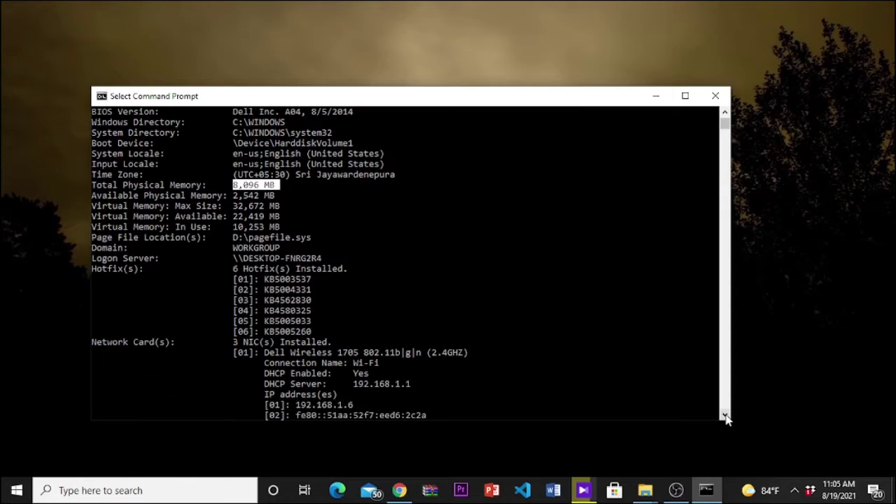
pyautogui.click(725, 415)
pyautogui.click(725, 415)
pyautogui.click(725, 415)
pyautogui.click(725, 415)
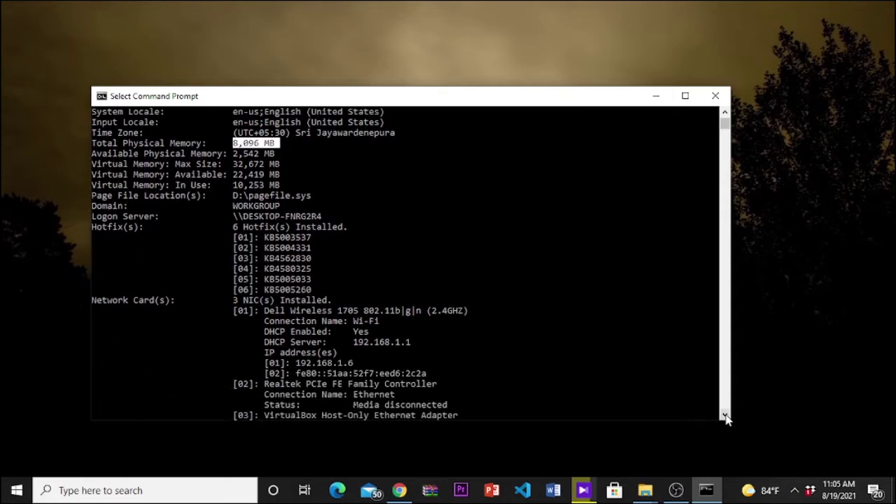
pyautogui.click(725, 415)
pyautogui.click(725, 415)
pyautogui.click(725, 416)
pyautogui.click(725, 416)
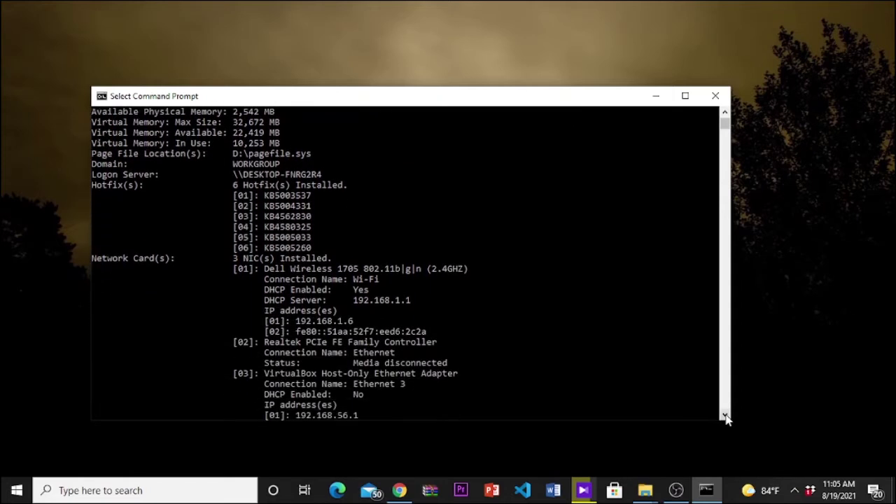
pyautogui.click(725, 415)
pyautogui.click(725, 415)
pyautogui.click(725, 415)
pyautogui.click(724, 415)
pyautogui.click(725, 415)
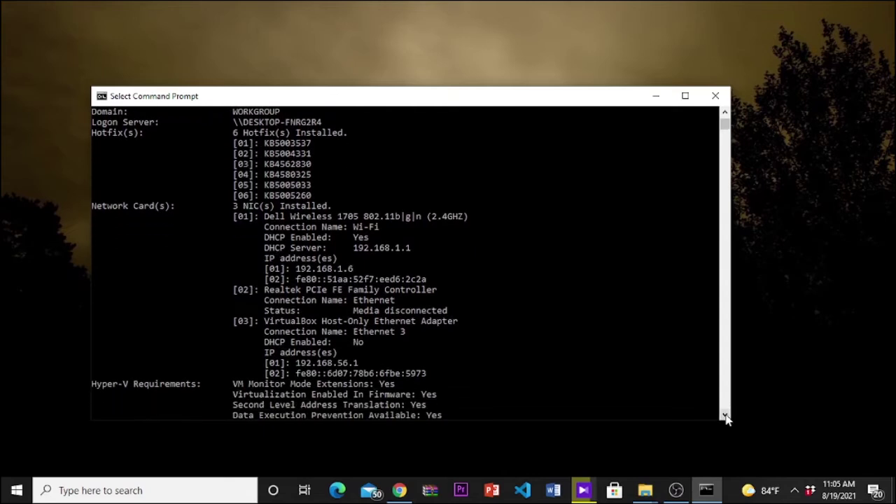
pyautogui.click(724, 416)
pyautogui.click(725, 415)
pyautogui.click(725, 415)
pyautogui.click(725, 416)
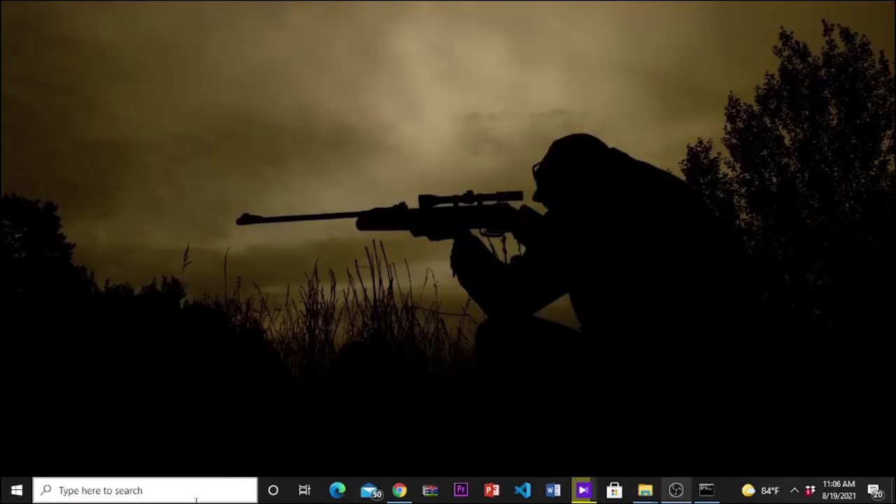
# Launch System Information by running msinfo32 from the Run dialog, and maximize its window
pyautogui.click(194, 496)
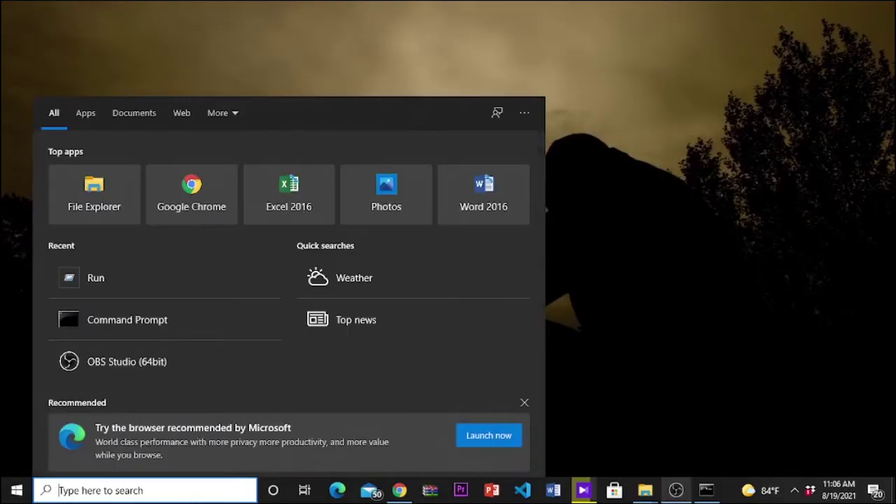
pyautogui.write('ru')
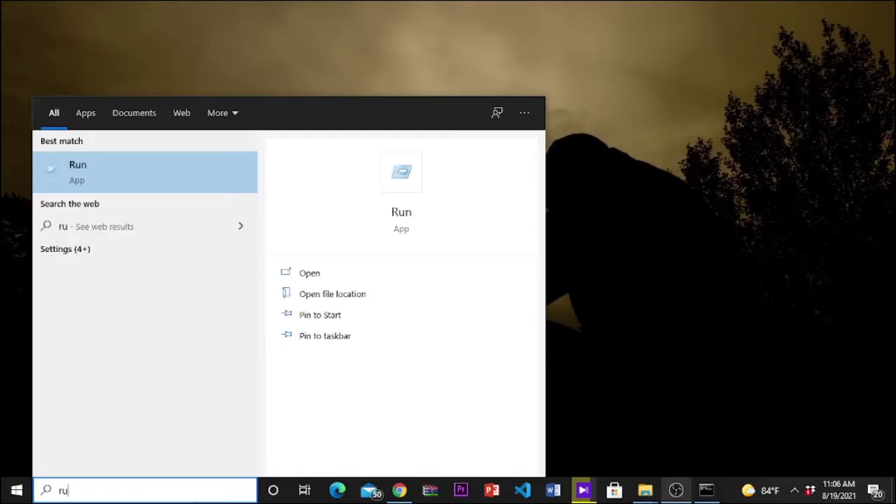
pyautogui.press('Return')
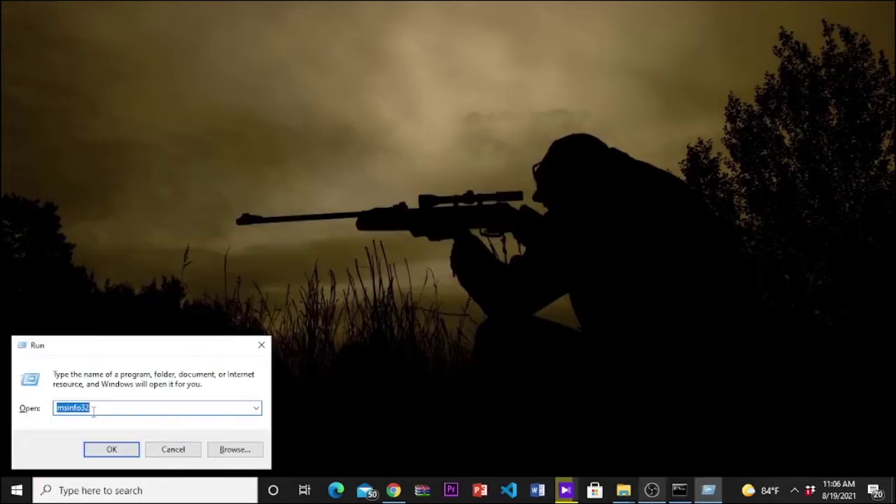
pyautogui.click(91, 412)
pyautogui.moveTo(91, 412); pyautogui.dragTo(55, 412)
pyautogui.click(116, 452)
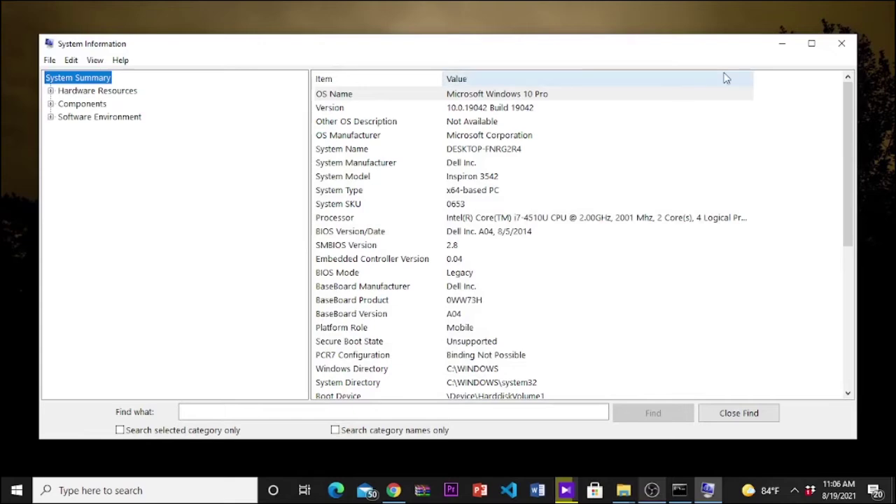
pyautogui.click(811, 44)
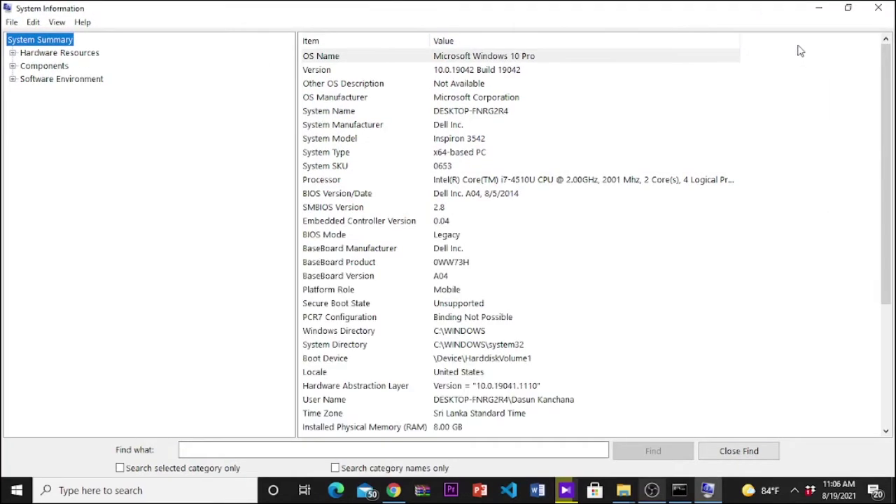
# Examine the System Summary, checking the Windows version and the Installed Physical Memory (RAM) entries
pyautogui.click(327, 72)
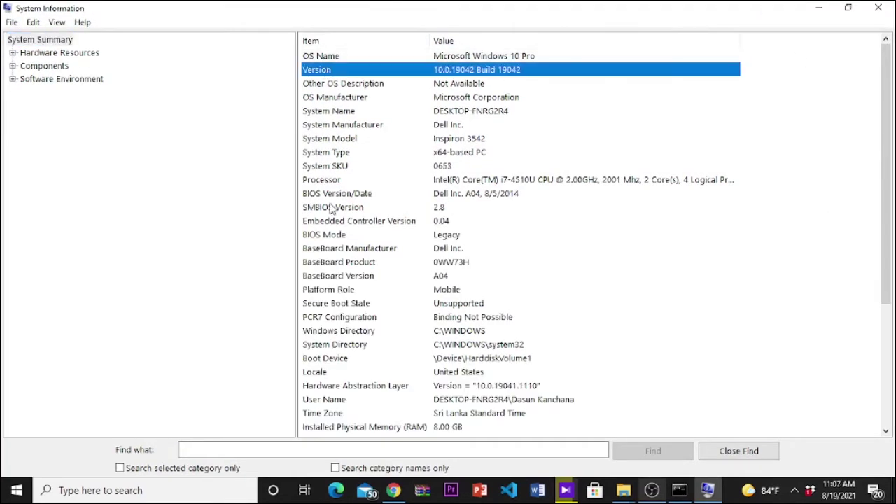
pyautogui.scroll(-3, 332, 215)
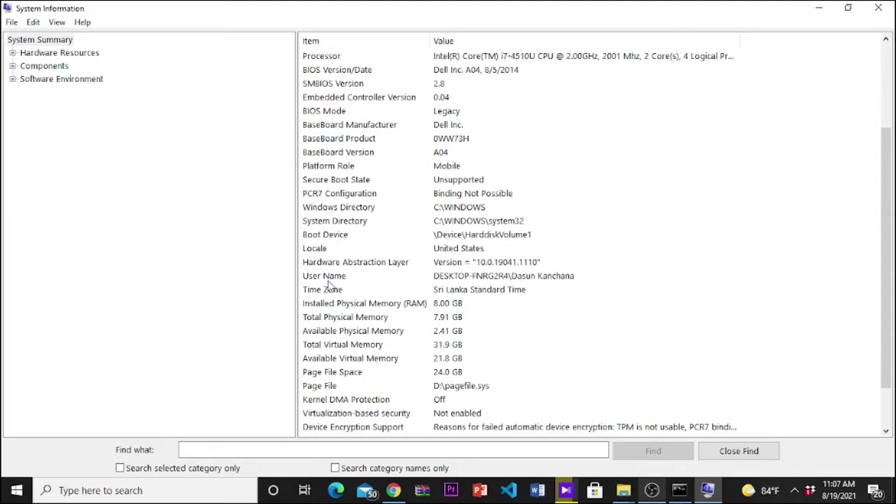
pyautogui.click(332, 322)
pyautogui.click(353, 304)
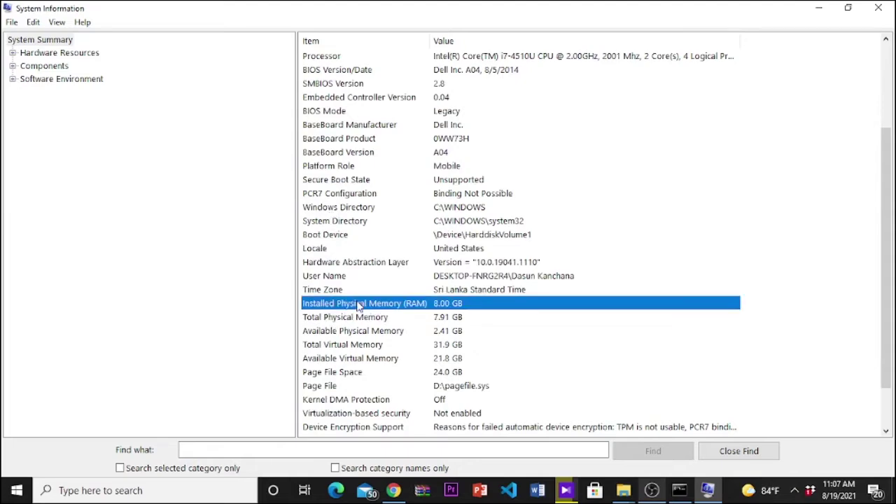
pyautogui.scroll(-1, 338, 353)
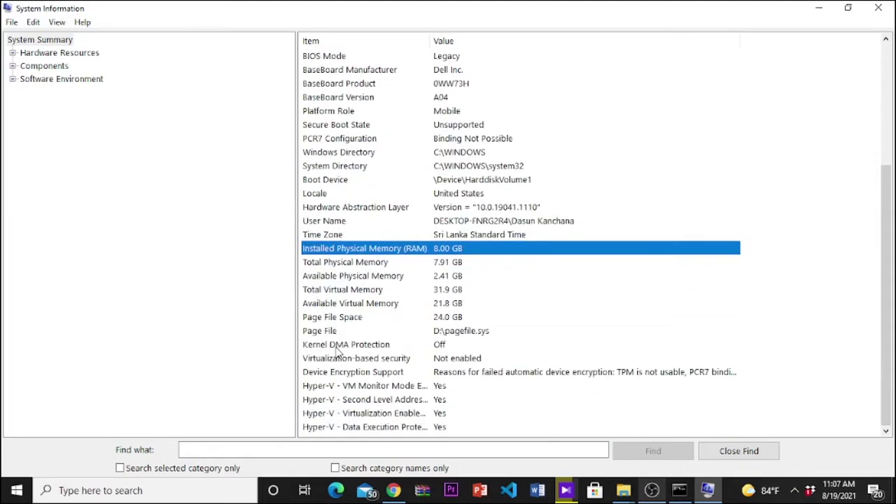
pyautogui.scroll(5, 338, 352)
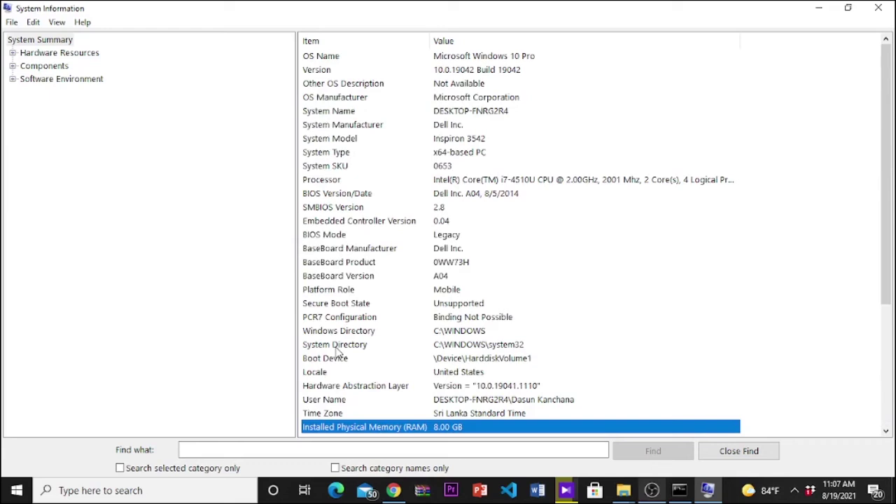
# Expand the Hardware Resources, Components and Software Environment categories and look over their subcategories
pyautogui.click(13, 53)
pyautogui.click(12, 144)
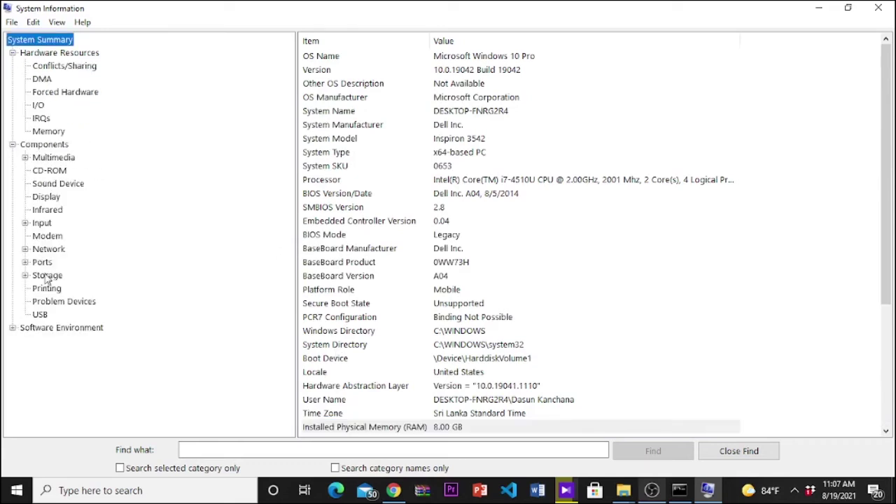
pyautogui.click(13, 327)
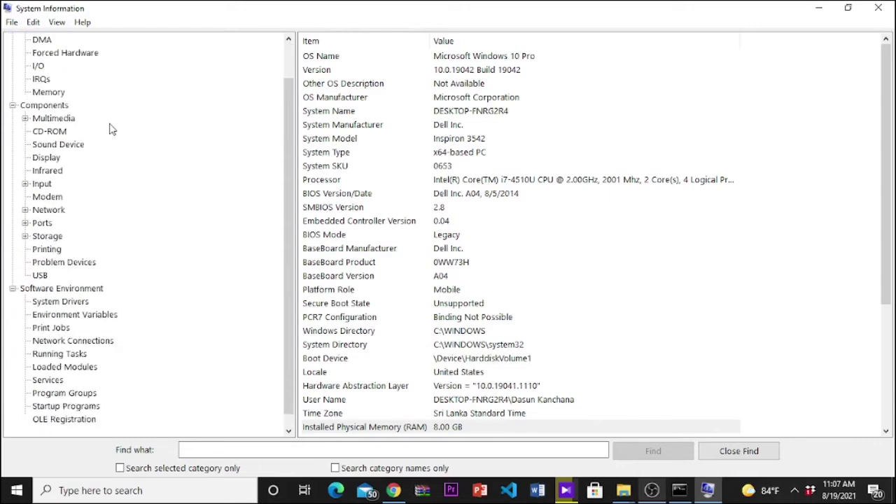
pyautogui.scroll(-1, 110, 129)
pyautogui.scroll(2, 110, 129)
# View each Hardware Resources subcategory in order, from Conflicts/Sharing to Memory
pyautogui.click(65, 66)
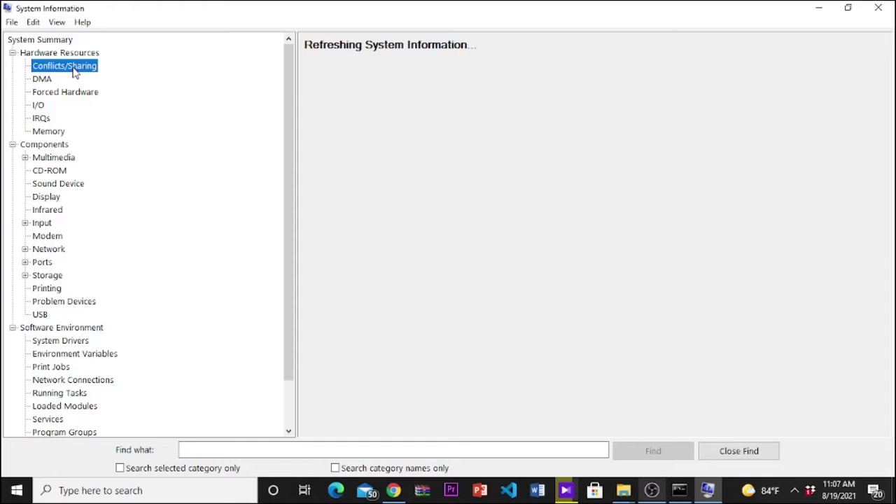
pyautogui.press('Down')
pyautogui.press('Down')
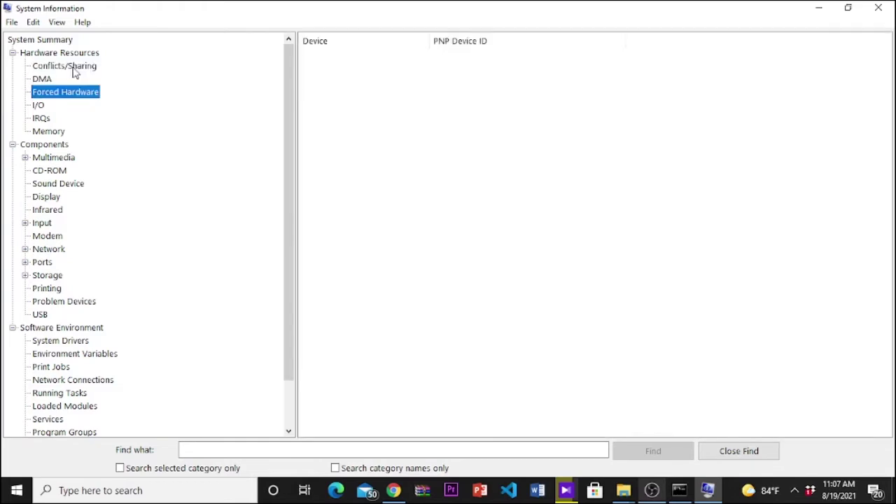
pyautogui.press('Down')
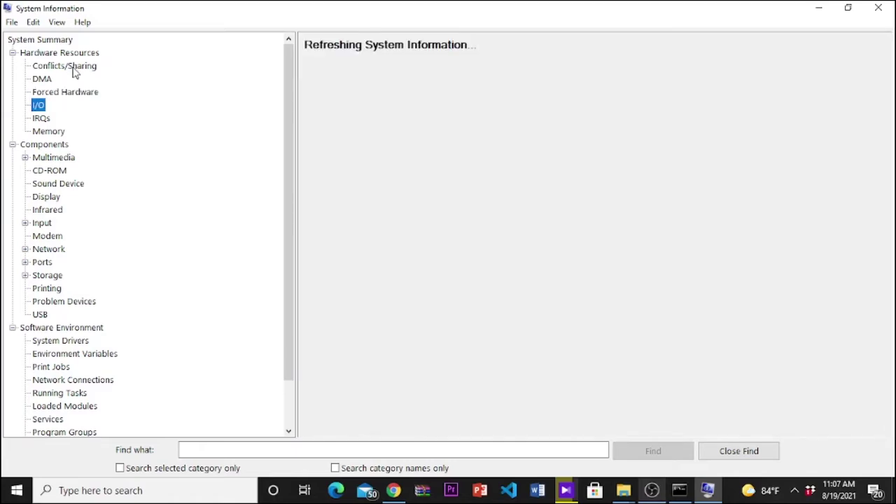
pyautogui.press('Down')
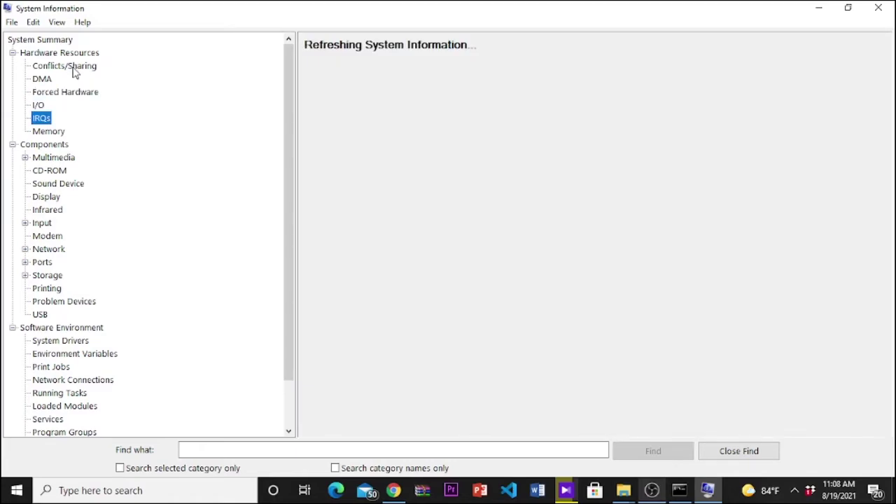
pyautogui.press('Down')
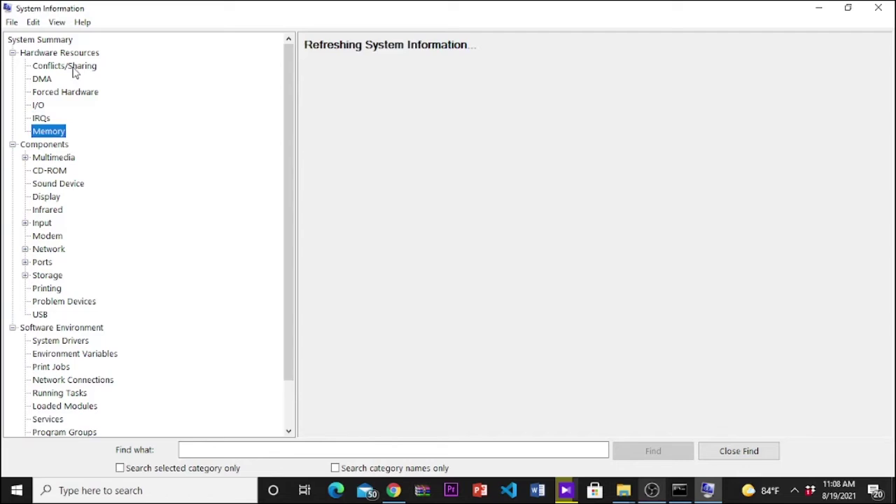
# Go on to the Components category and expand its Multimedia subcategory
pyautogui.press('Down')
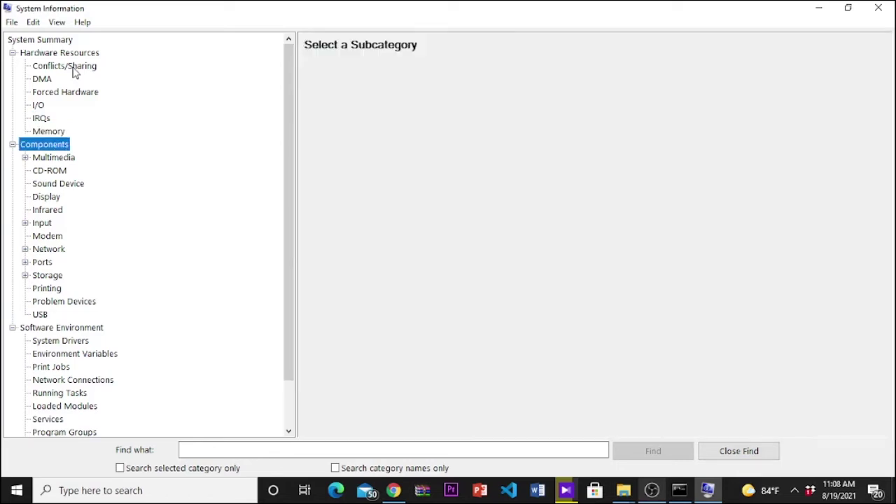
pyautogui.press('Down')
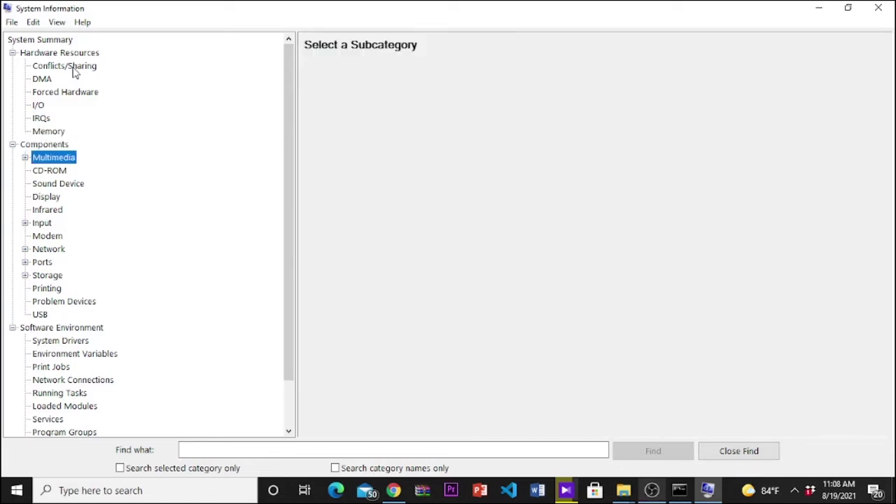
pyautogui.press('Down')
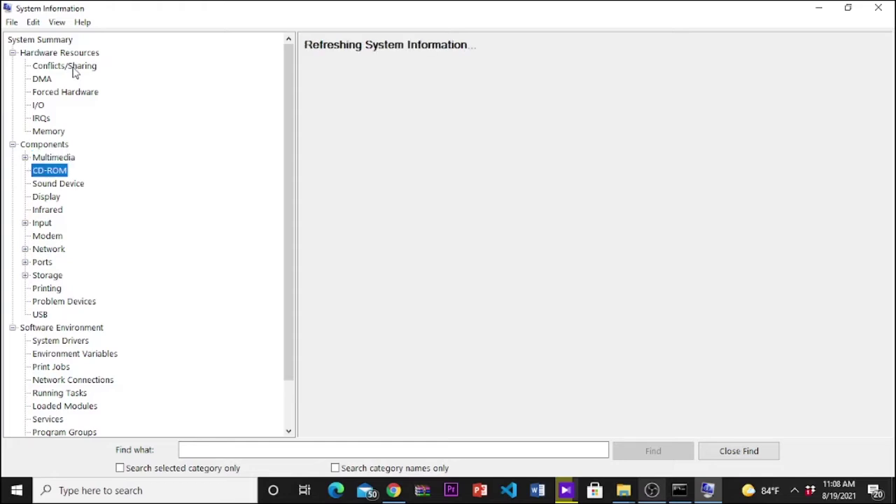
pyautogui.press('Up')
pyautogui.click(24, 157)
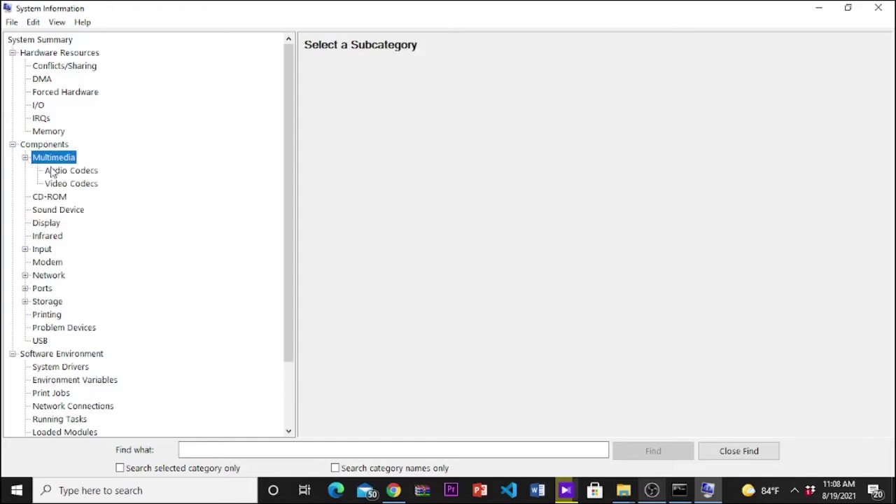
# View the Multimedia codec entries and the CD-ROM, Sound Device, Display and Infrared subcategories under Components in order
pyautogui.click(60, 171)
pyautogui.press('Down')
pyautogui.press('Down')
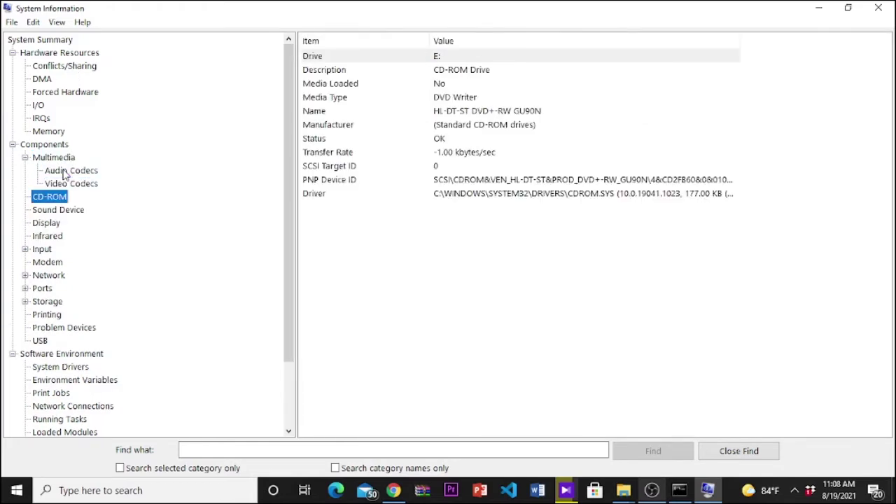
pyautogui.press('Down')
pyautogui.press('Down')
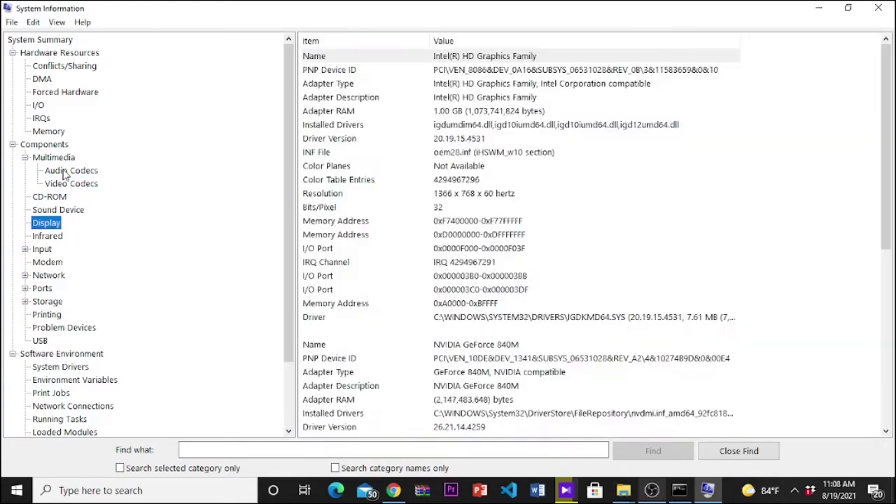
pyautogui.press('Down')
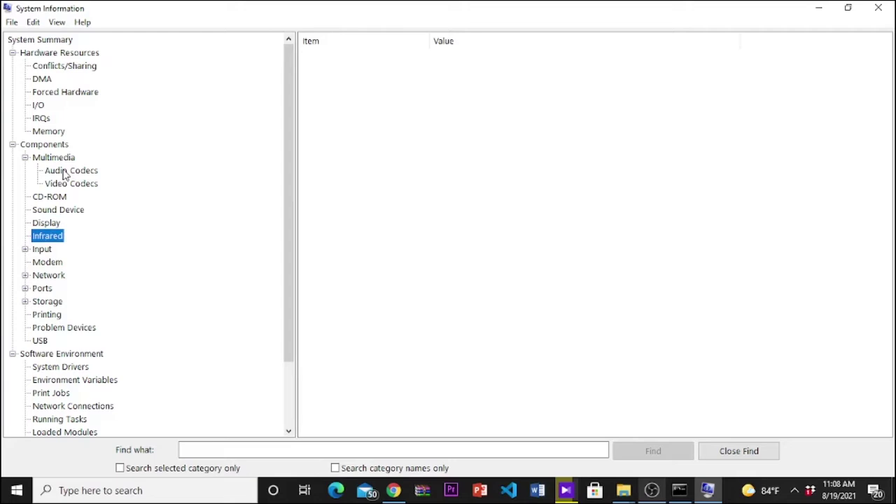
# Expand the Input subcategory under Components and view its Keyboard and Pointing Device entries, followed by Modem
pyautogui.click(25, 250)
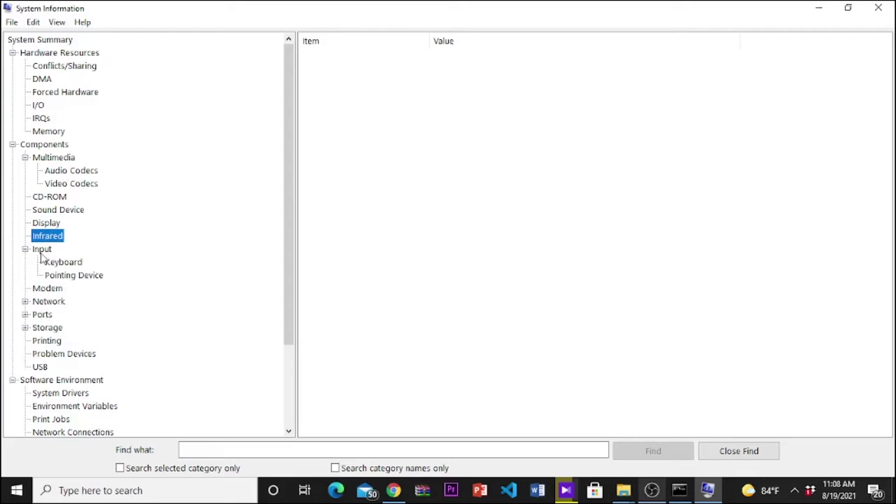
pyautogui.click(41, 254)
pyautogui.press('Down')
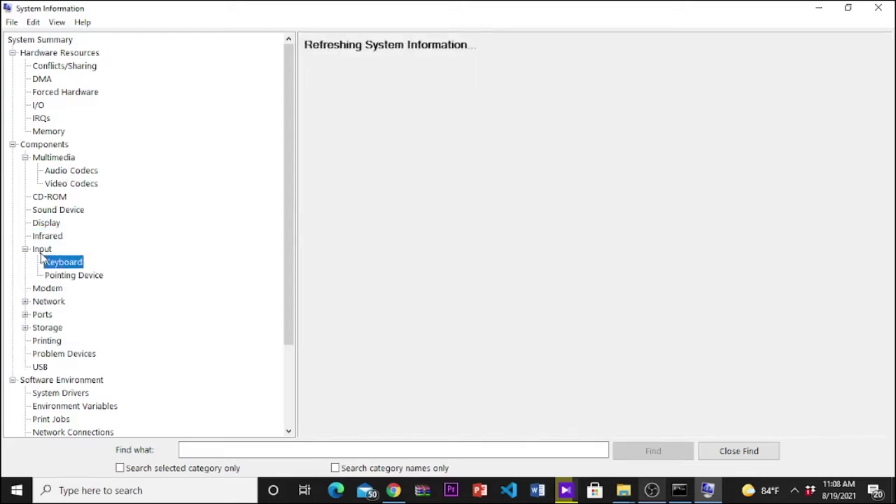
pyautogui.press('Down')
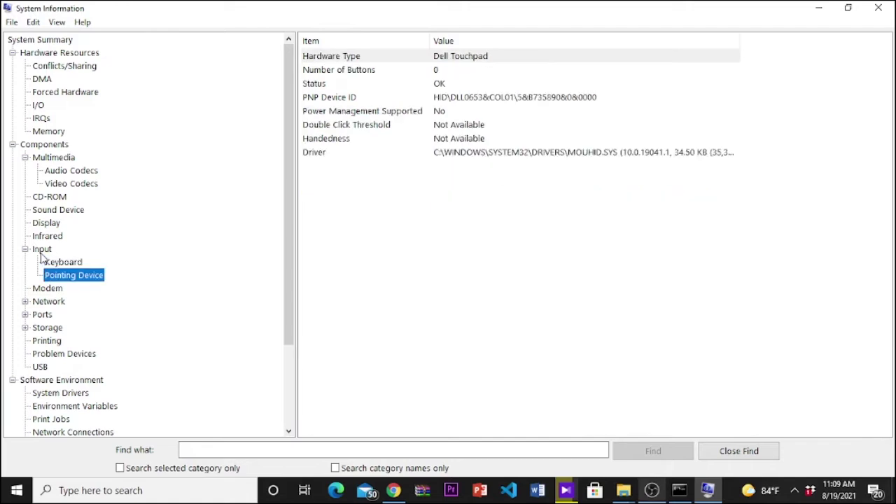
pyautogui.press('Down')
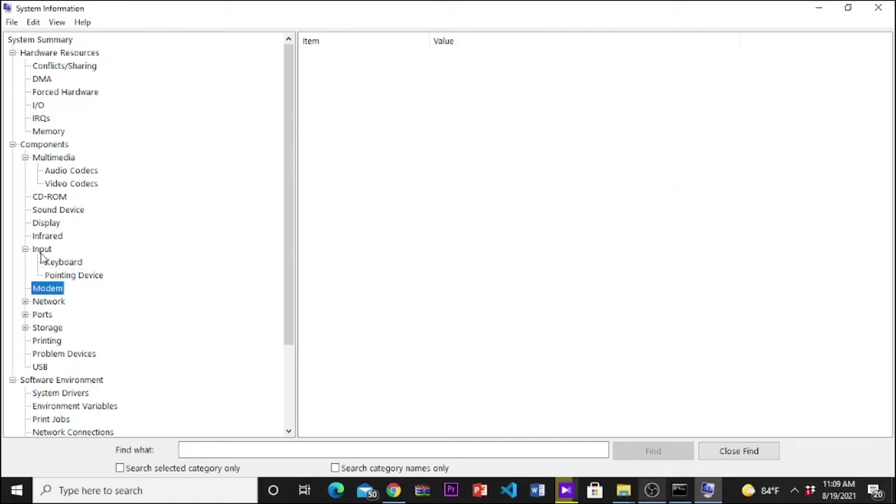
# Expand the Network subcategory under Components and view its Adapter, Protocol and WinSock entries
pyautogui.press('Down')
pyautogui.click(25, 302)
pyautogui.click(56, 314)
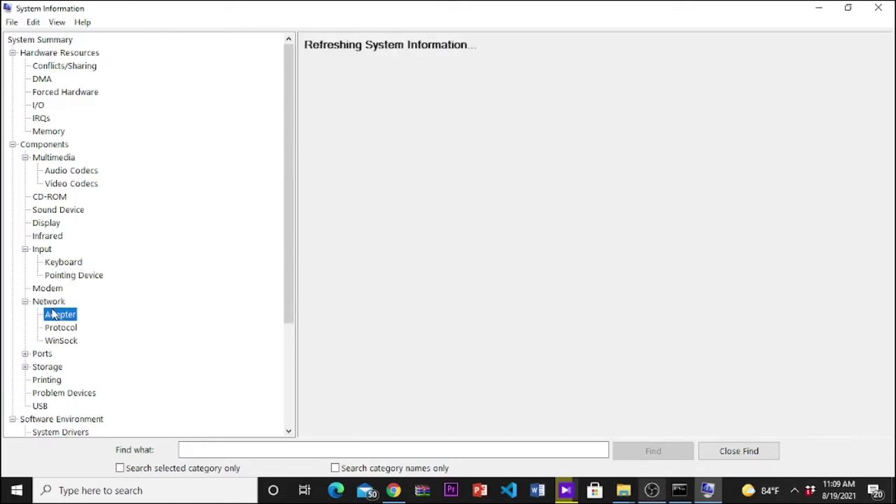
pyautogui.press('Down')
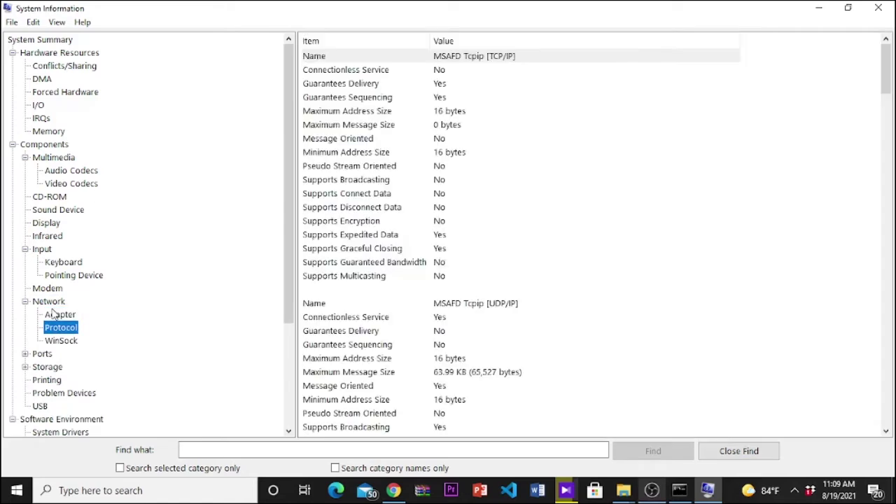
pyautogui.press('Down')
# Expand the Ports subcategory under Components and view its Serial and Parallel entries
pyautogui.press('Down')
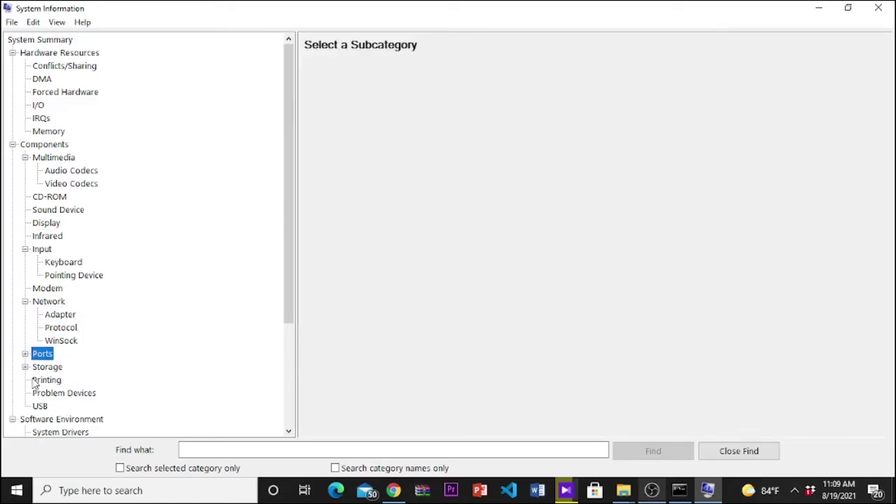
pyautogui.click(26, 355)
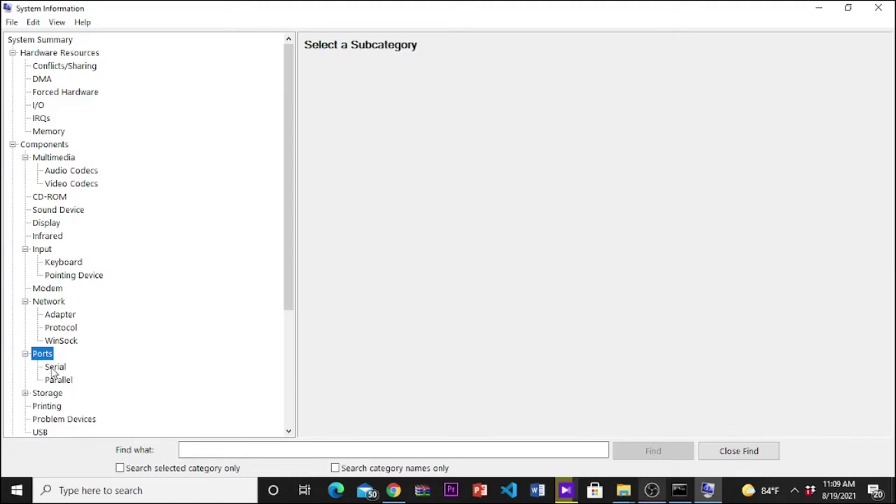
pyautogui.click(54, 368)
pyautogui.press('Down')
# Expand the Storage subcategory under Components and view its Drives, Disks, SCSI and IDE entries
pyautogui.press('Down')
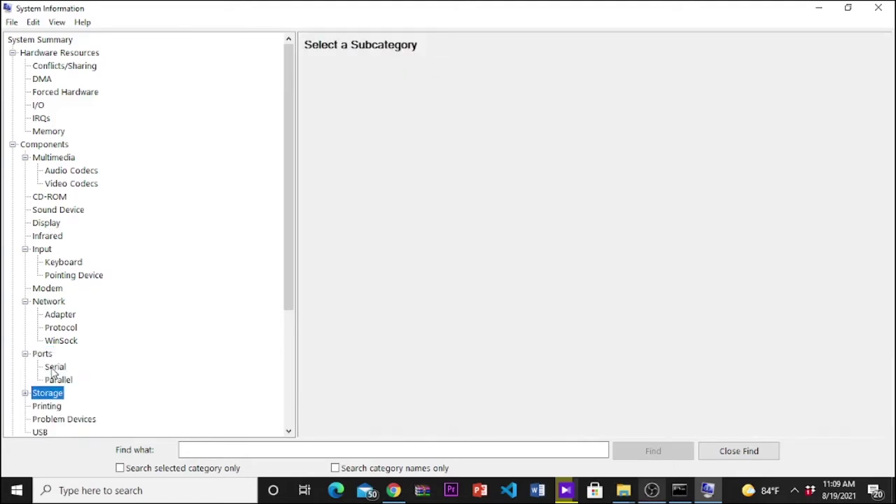
pyautogui.scroll(-4, 46, 405)
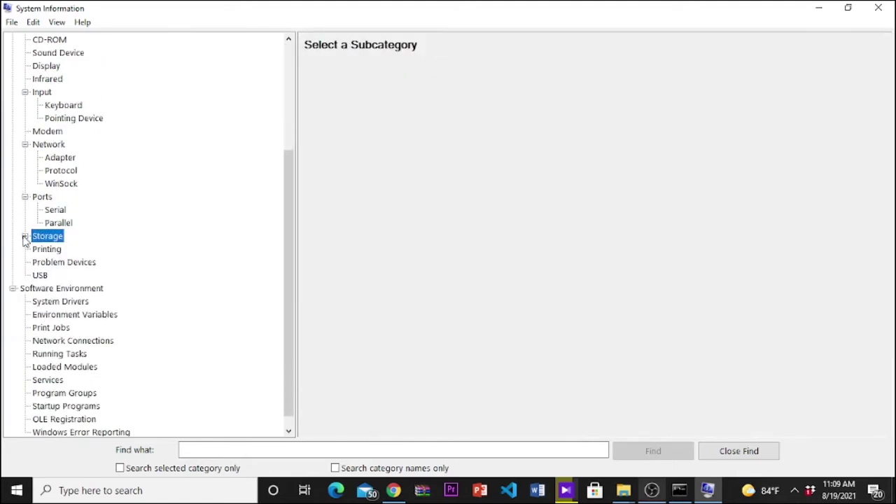
pyautogui.click(25, 236)
pyautogui.click(54, 250)
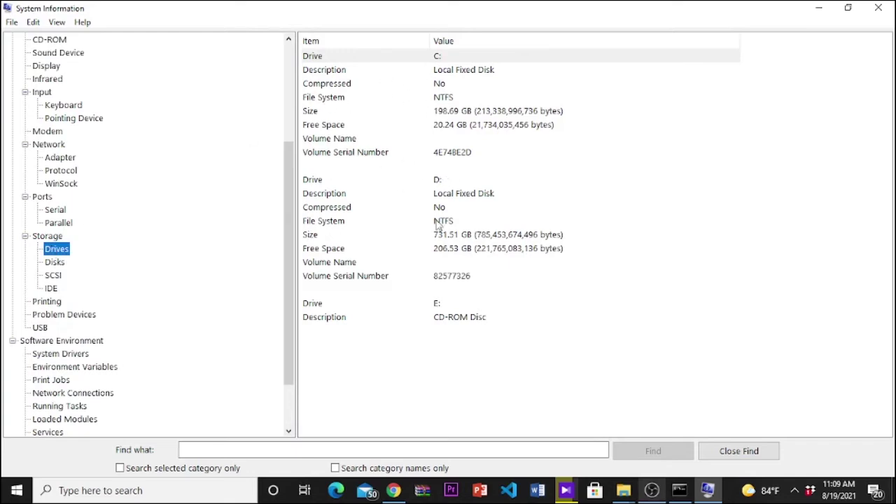
pyautogui.click(55, 263)
pyautogui.press('Down')
pyautogui.press('Down')
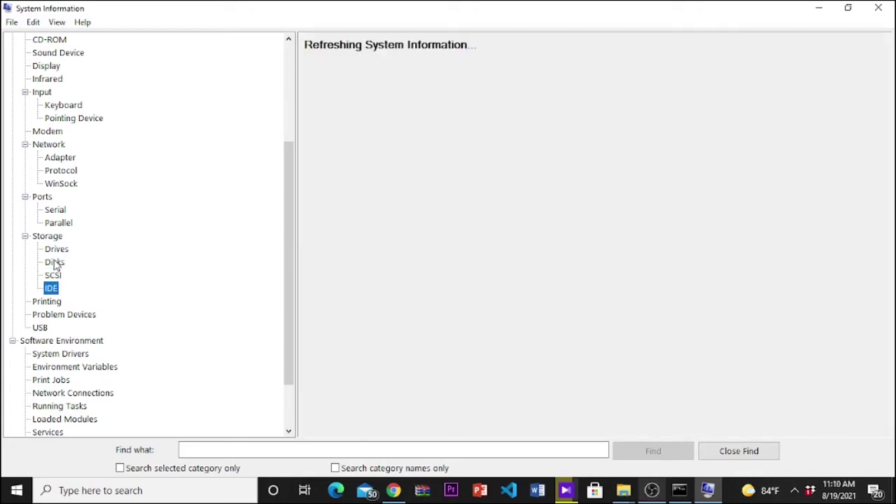
# View the last Components subcategories: Printing, Problem Devices and USB
pyautogui.press('Down')
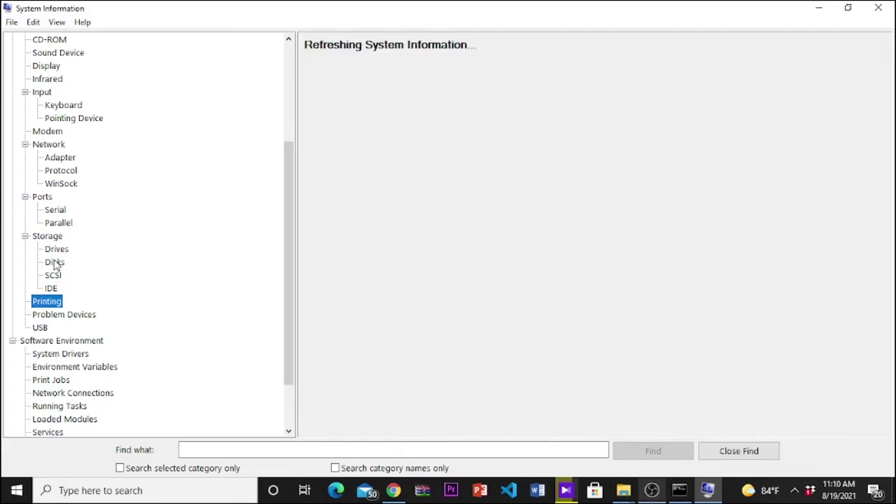
pyautogui.press('Down')
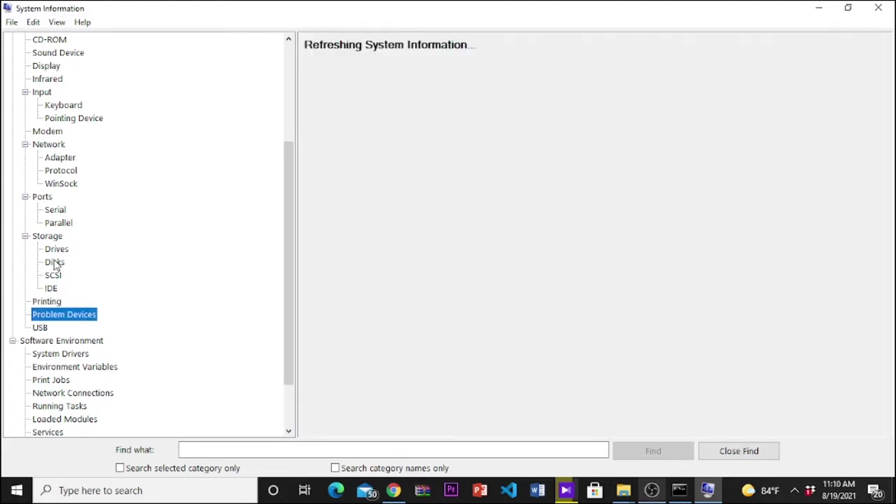
pyautogui.press('Down')
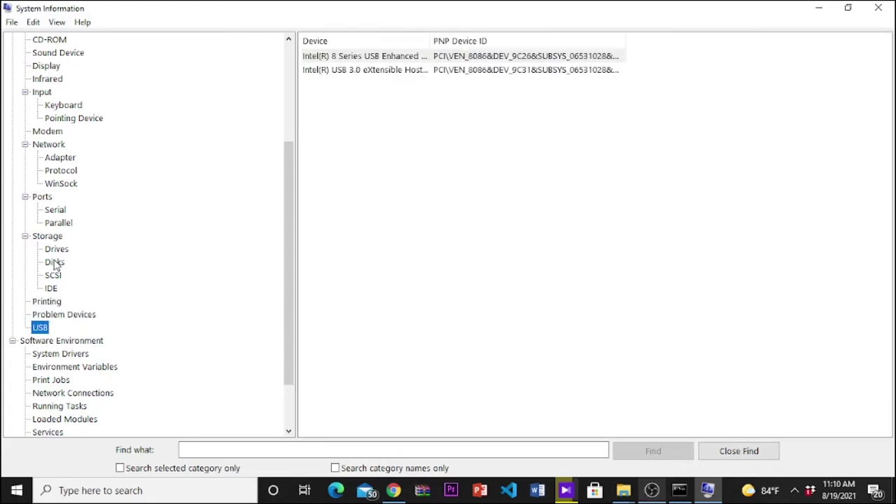
# Go on to the Software Environment category and view its subcategories in order from System Drivers to Running Tasks
pyautogui.press('Down')
pyautogui.click(48, 357)
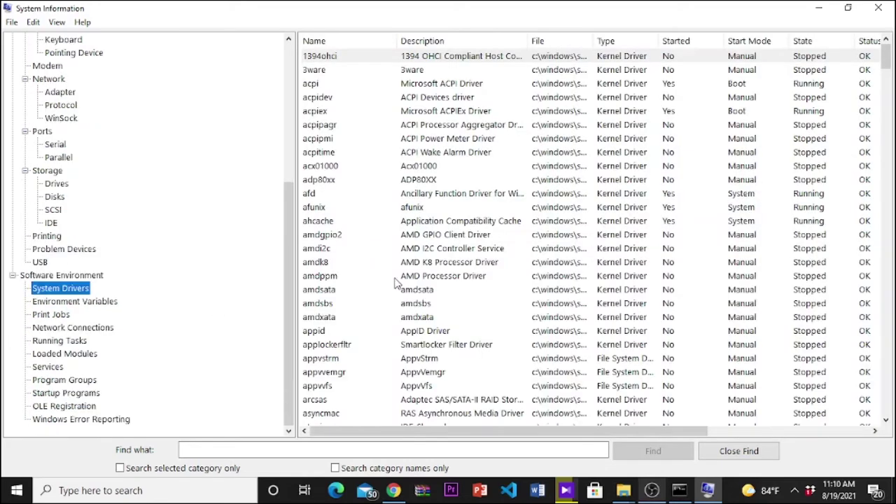
pyautogui.click(90, 303)
pyautogui.press('Down')
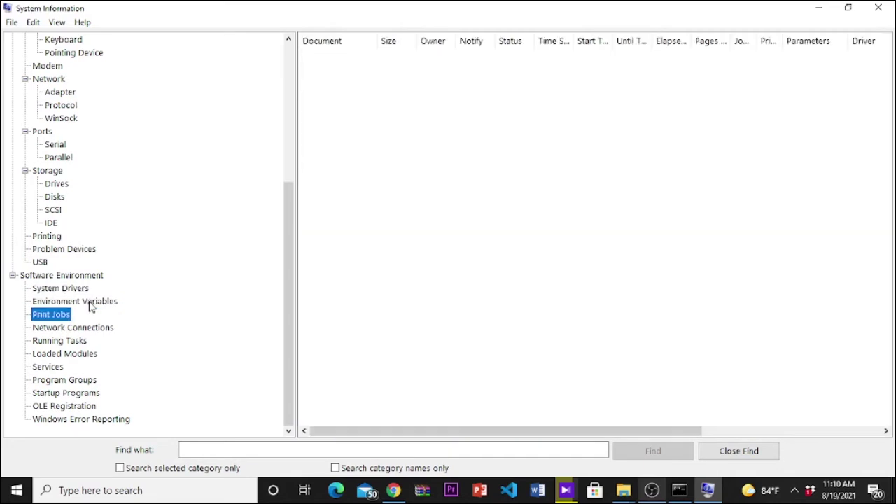
pyautogui.press('Down')
pyautogui.press('Down')
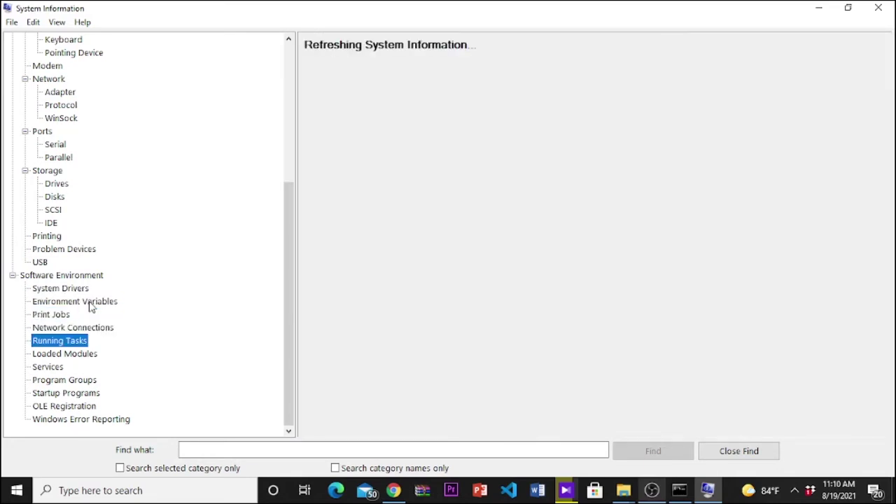
# View the remaining Software Environment subcategories in order, from Loaded Modules to Windows Error Reporting
pyautogui.press('Down')
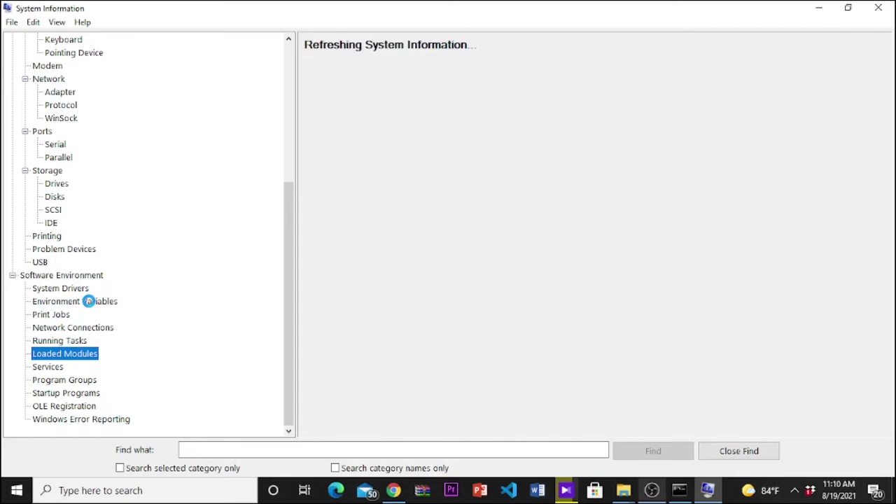
pyautogui.press('Down')
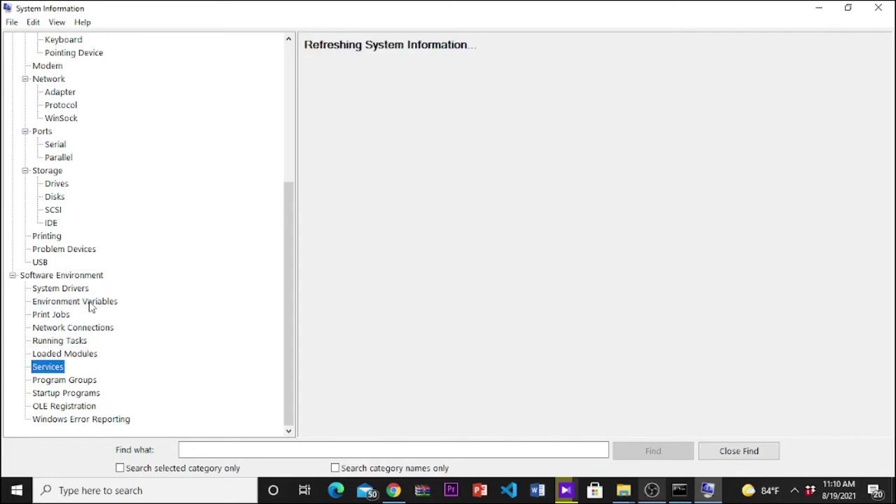
pyautogui.press('Down')
pyautogui.press('Down')
pyautogui.press('Down')
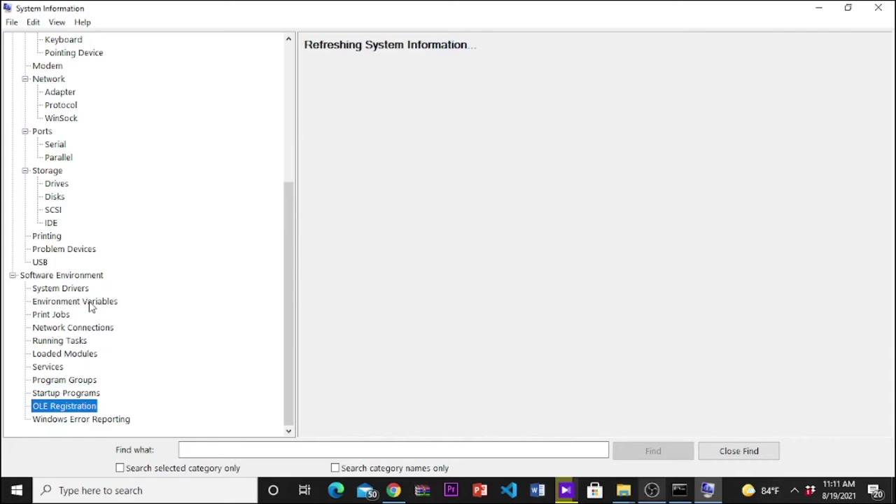
pyautogui.press('Down')
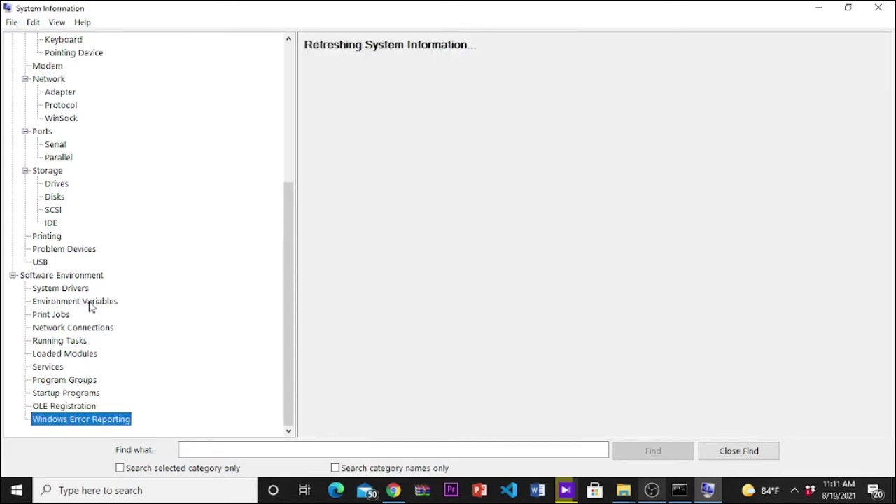